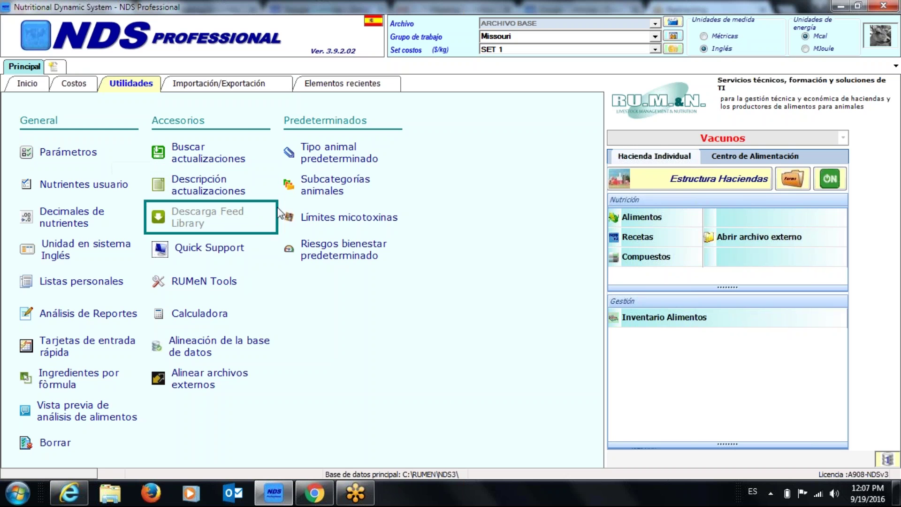
Open the Alimentos feed list and filter its source to RUM&N Feed Library.
left_click(646, 224)
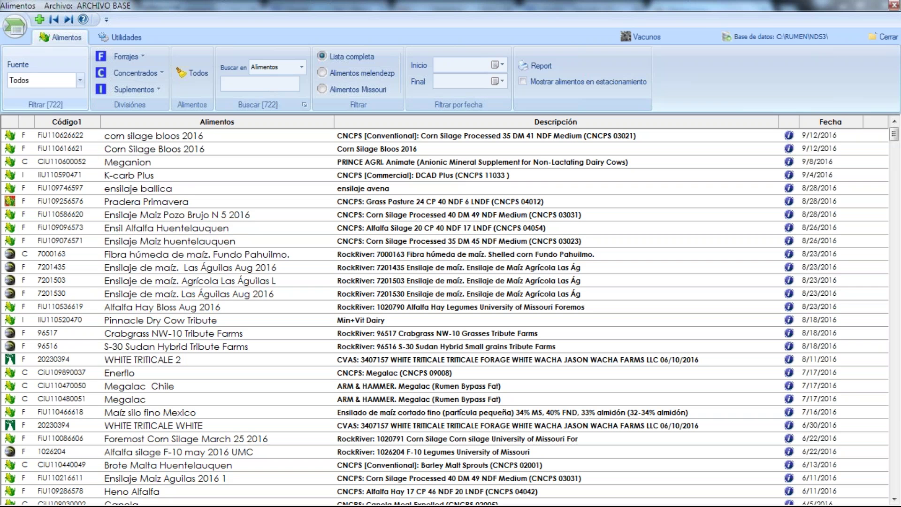
left_click(81, 83)
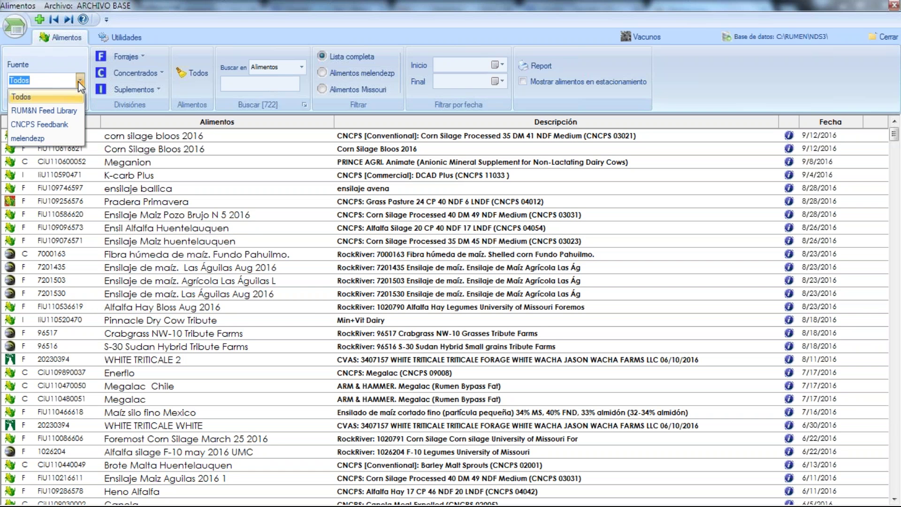
left_click(46, 113)
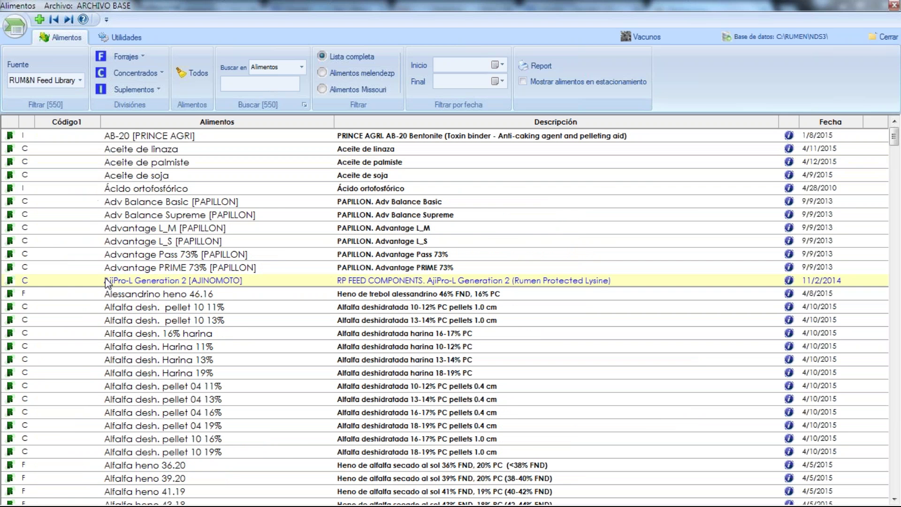
Filter the feed list by the CNCPS Feedbank source and then by the account user's own source.
left_click(81, 80)
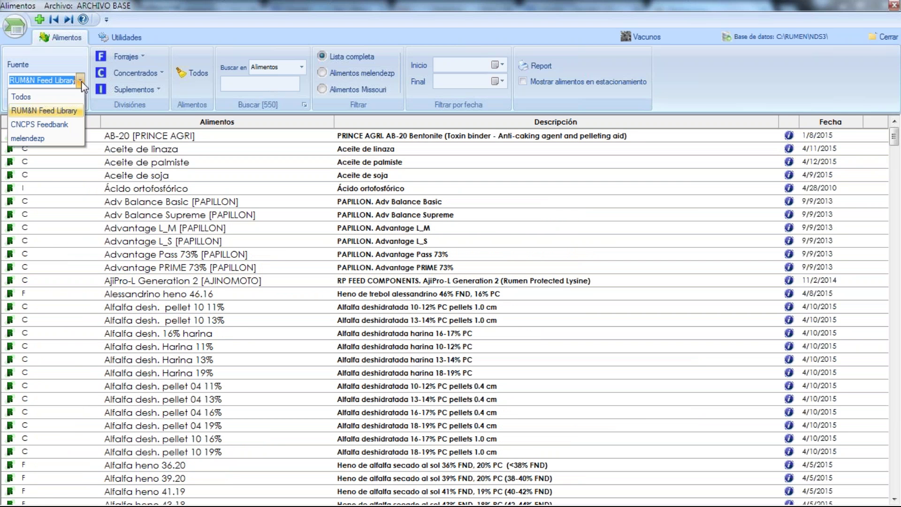
left_click(67, 125)
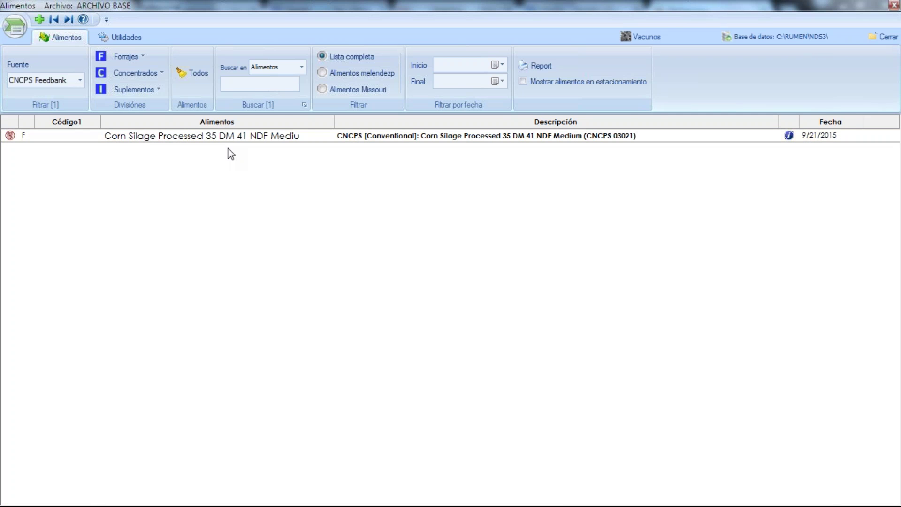
left_click(80, 80)
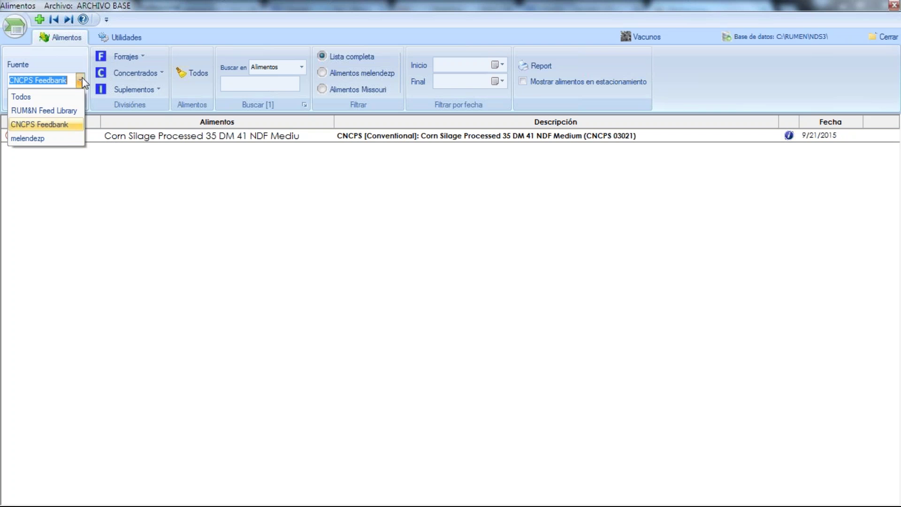
left_click(61, 139)
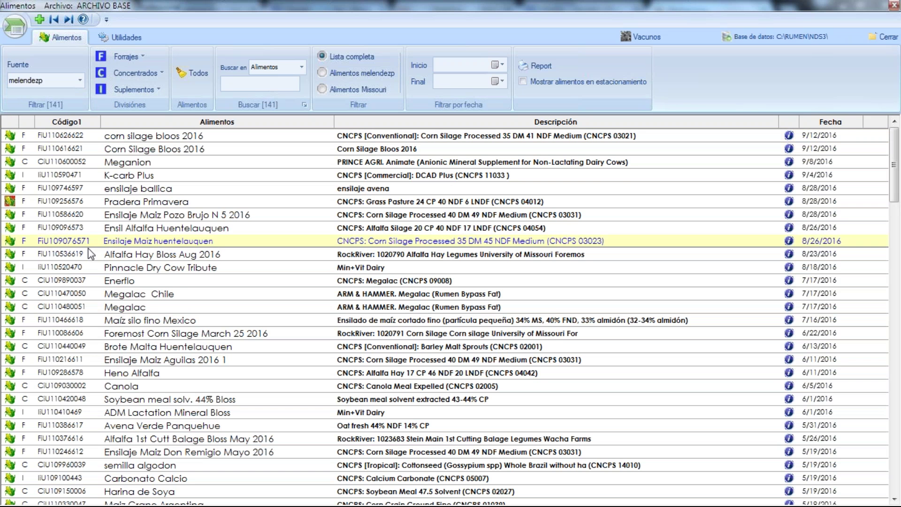
Set the feed list's source filter back to RUM&N Feed Library, keeping Alimentos as the search field.
left_click(80, 80)
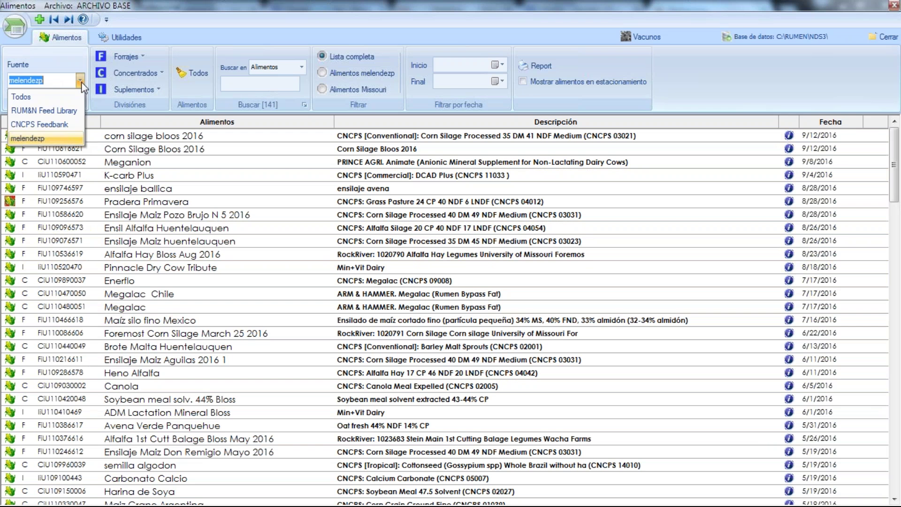
left_click(55, 112)
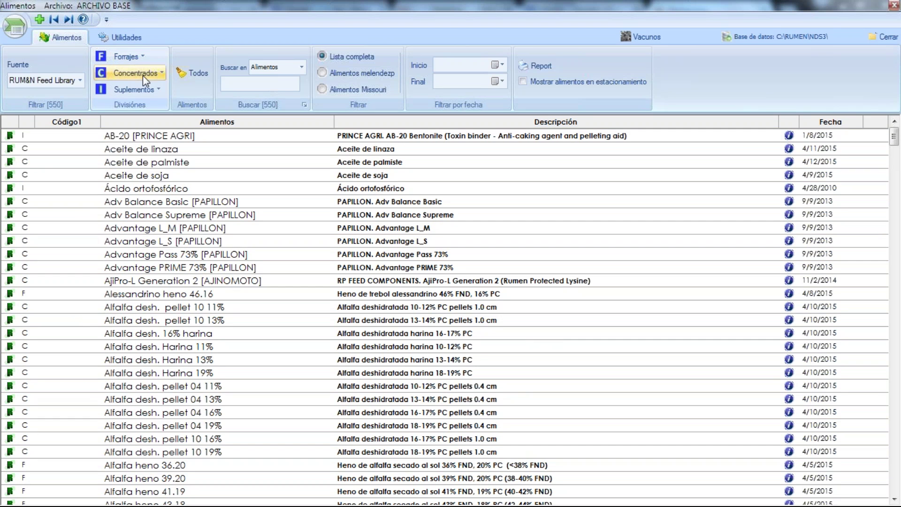
left_click(301, 70)
left_click(302, 69)
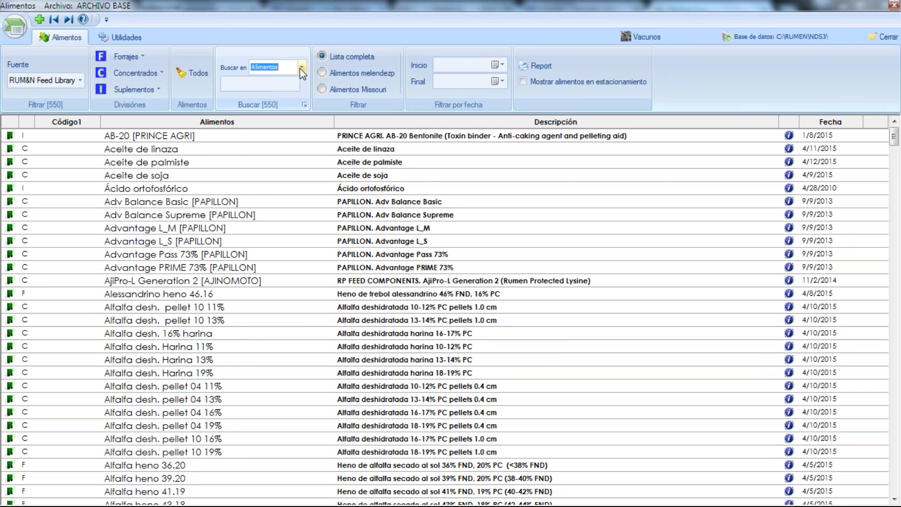
Filter the Suplementos division by Aditivos and then by Productos comerciales.
left_click(159, 89)
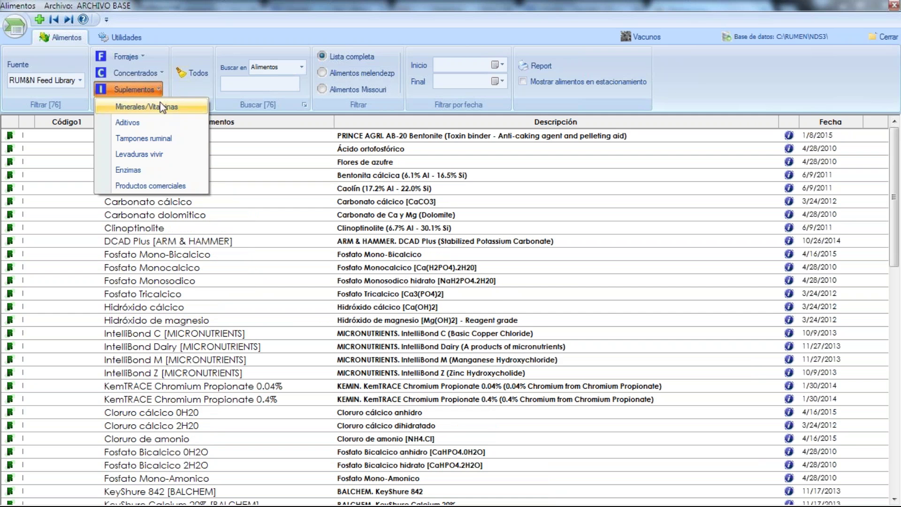
left_click(151, 125)
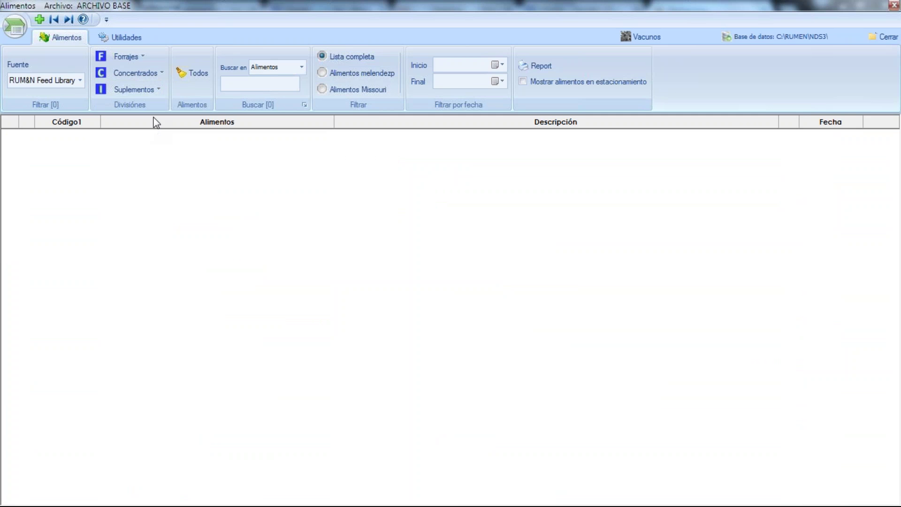
left_click(156, 92)
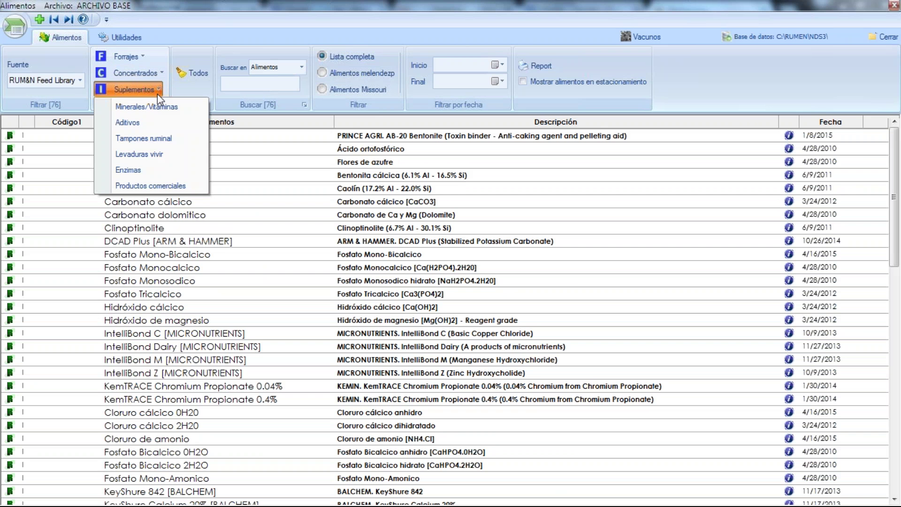
left_click(147, 186)
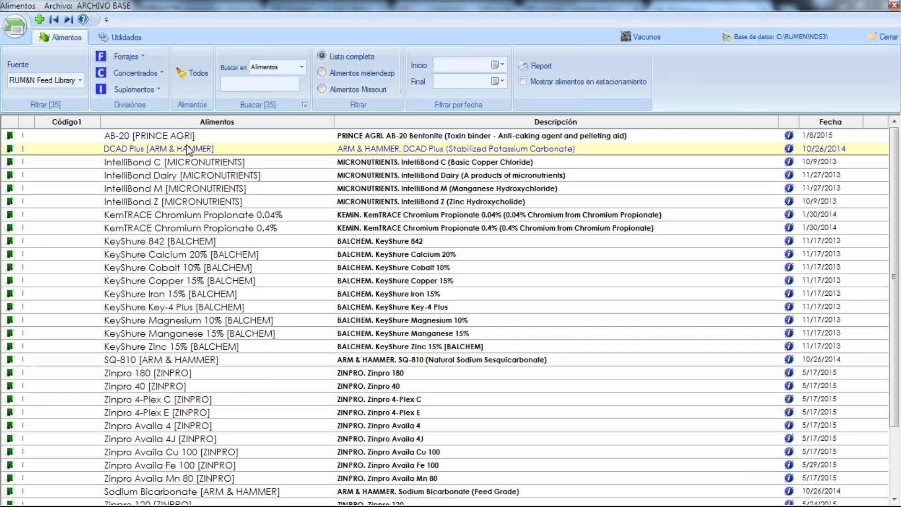
View the Minerales/Vitaminas supplements, switch back to Productos comerciales, and close the feed list.
left_click(125, 92)
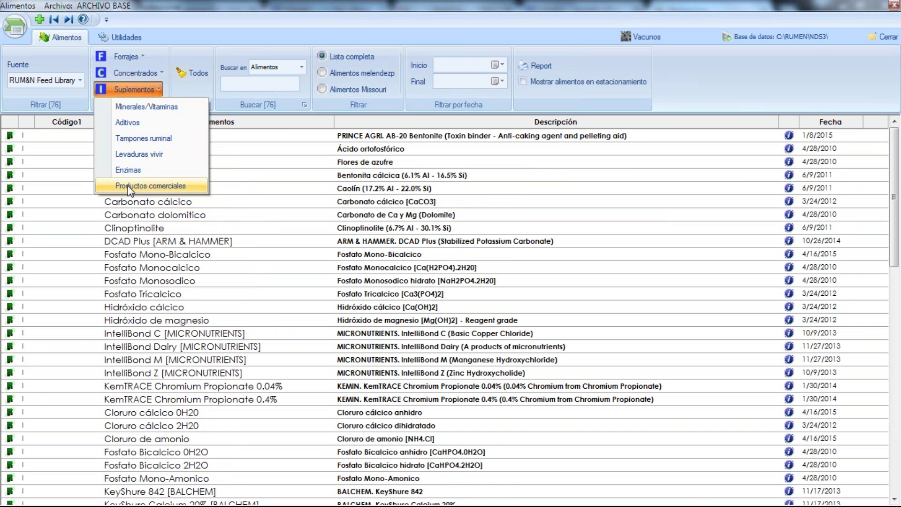
left_click(152, 106)
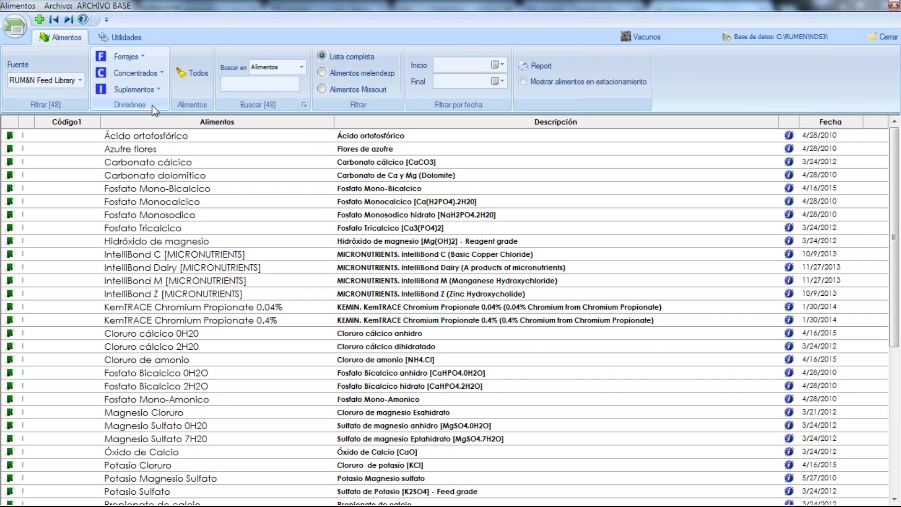
left_click(136, 89)
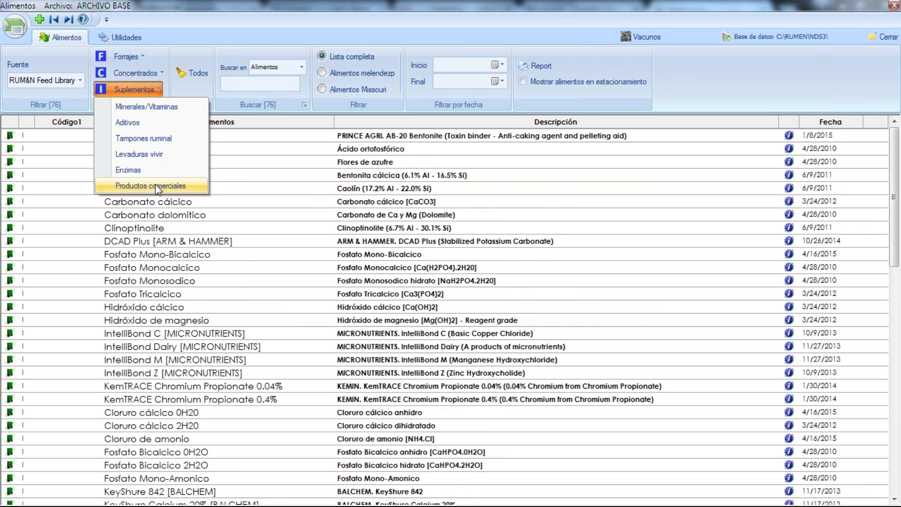
left_click(156, 185)
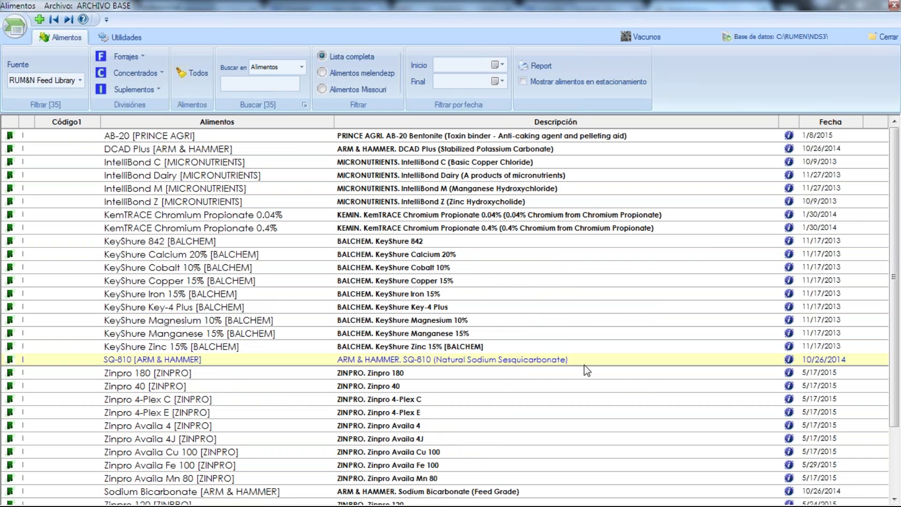
mouse_move(789, 392)
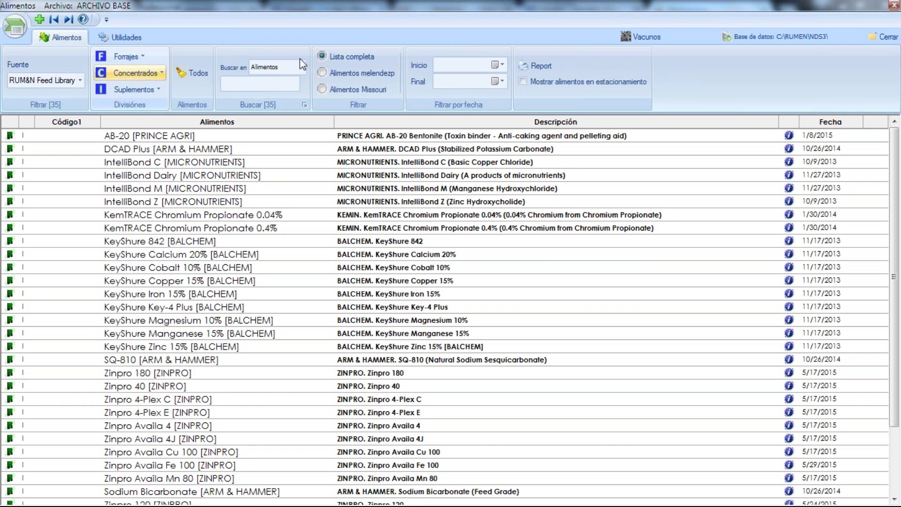
left_click(893, 40)
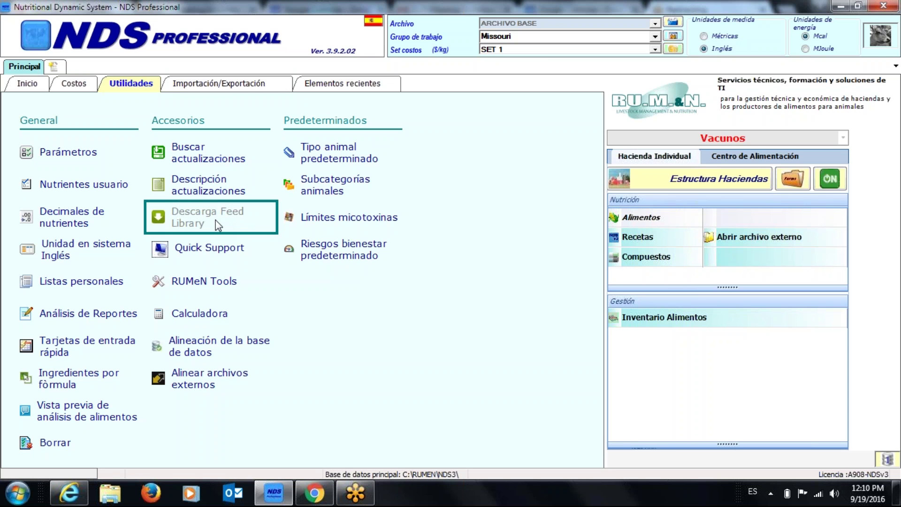
Open the Quick Support remote assistance window from the utilities and close it.
left_click(222, 255)
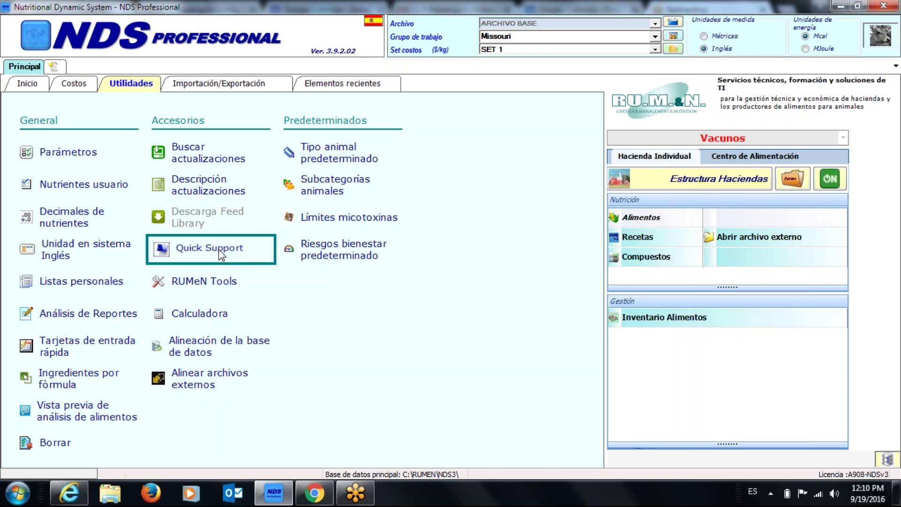
mouse_move(289, 502)
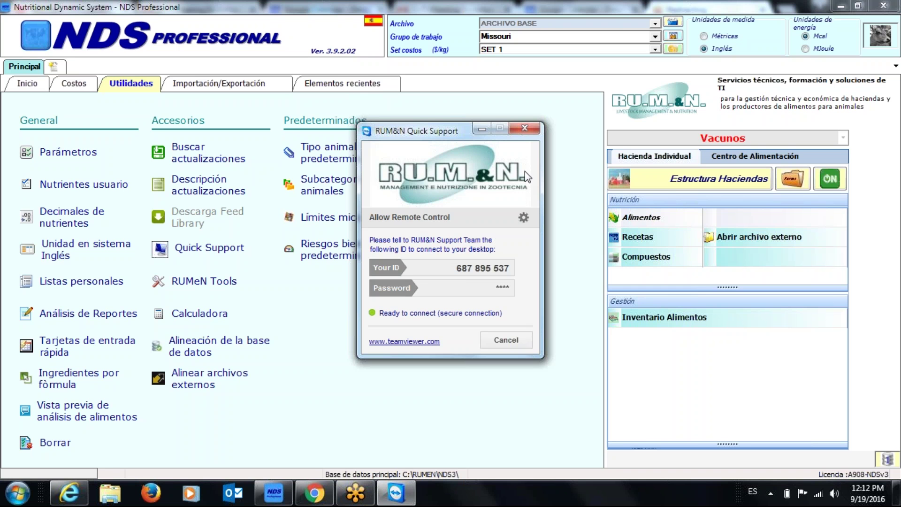
left_click(525, 128)
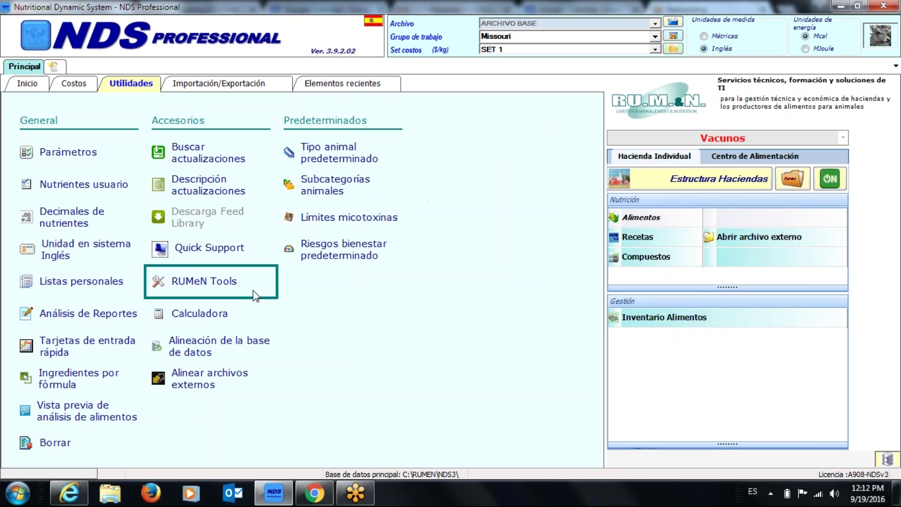
Launch Quick Support from within RUMeN Tools, close it, and reopen RUMeN Tools.
left_click(218, 288)
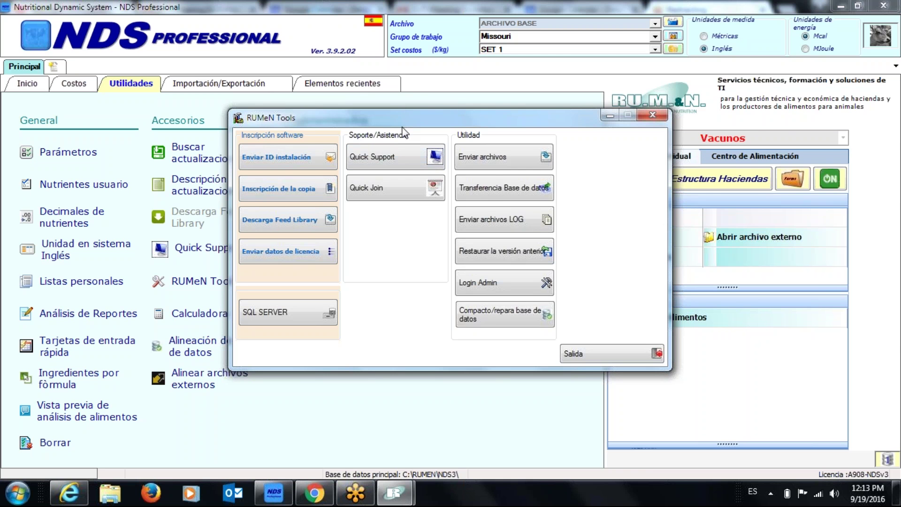
left_click_drag(402, 122, 507, 126)
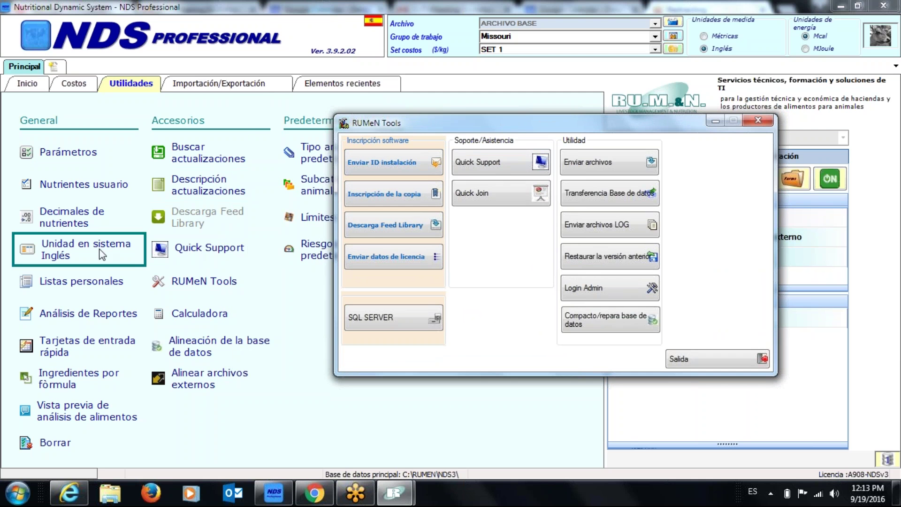
left_click(483, 165)
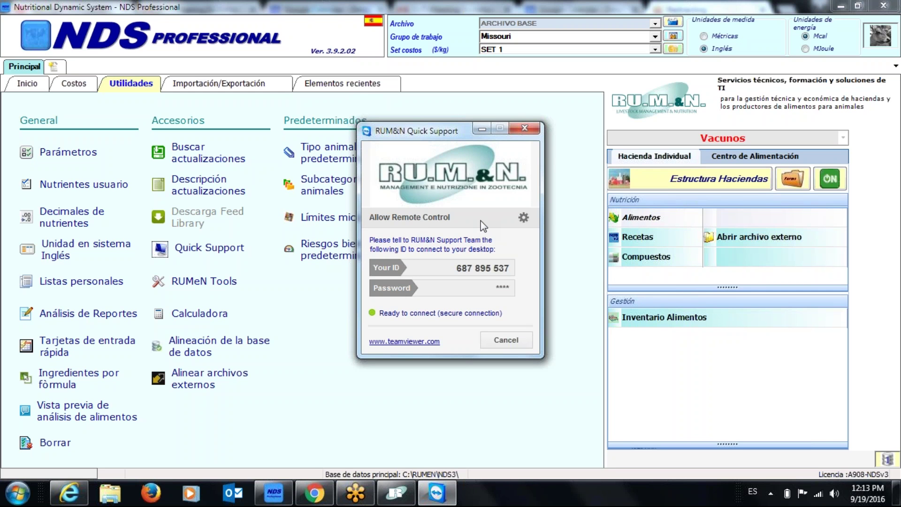
left_click(526, 129)
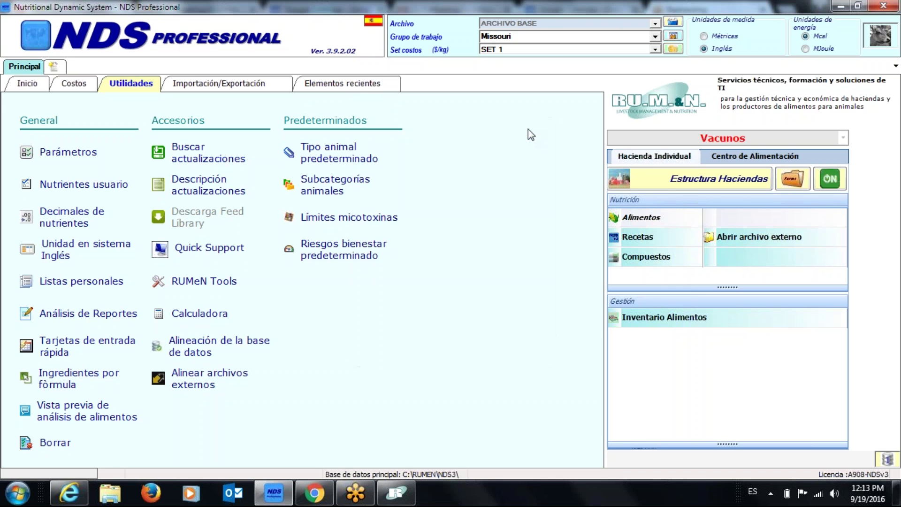
left_click(228, 285)
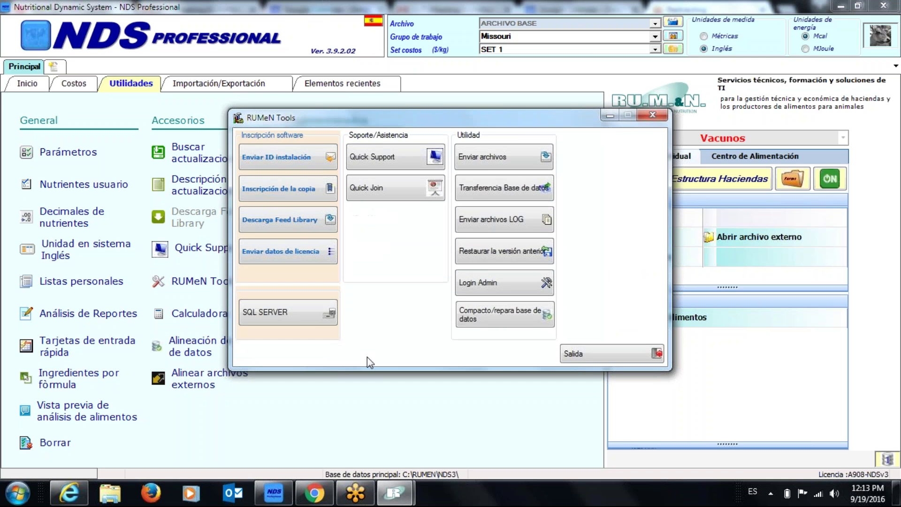
Switch to Windows Explorer and open the NDS3 folder inside RUMEN on the C: drive.
left_click(110, 500)
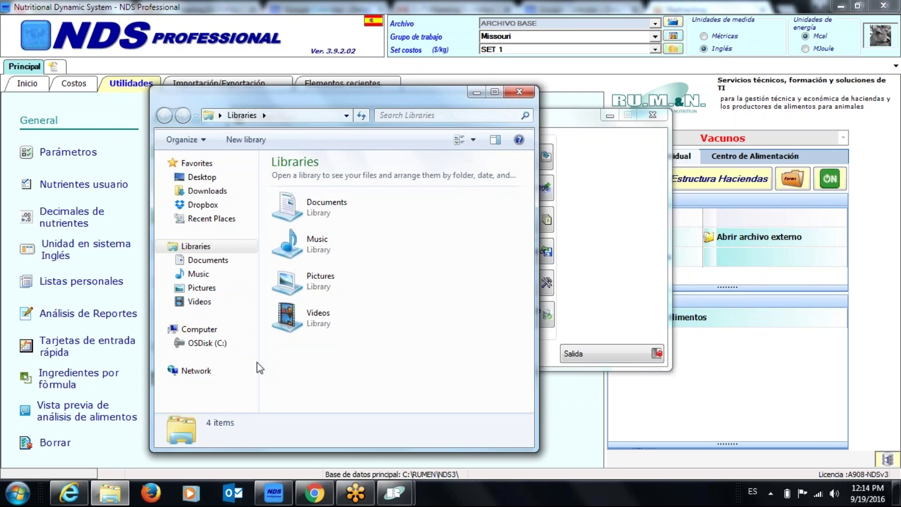
left_click(205, 344)
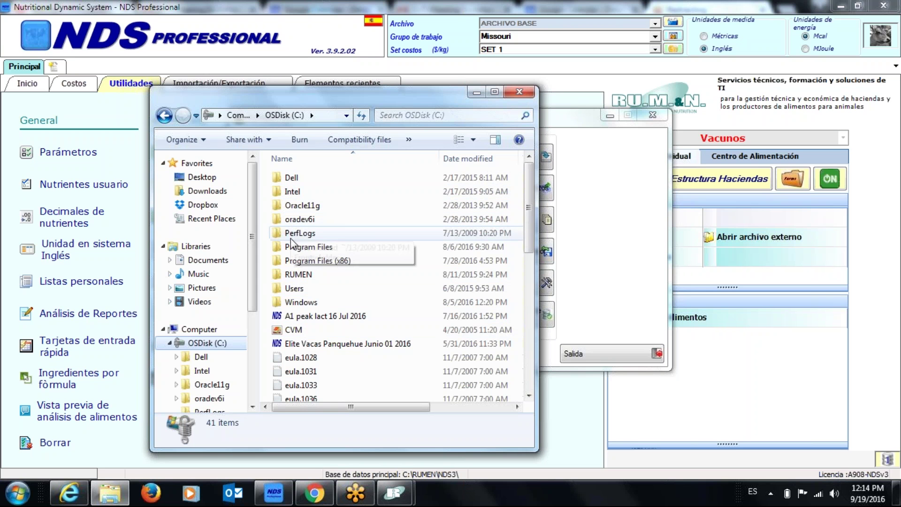
double_click(298, 275)
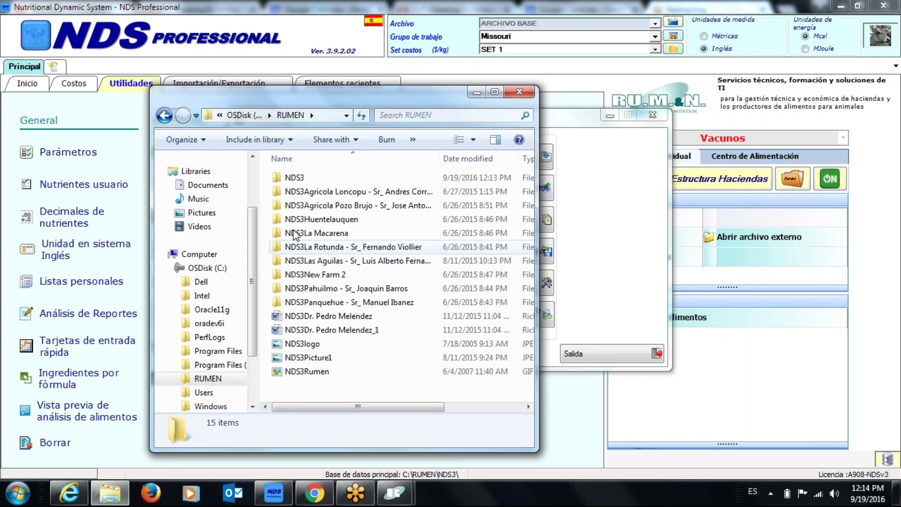
double_click(296, 178)
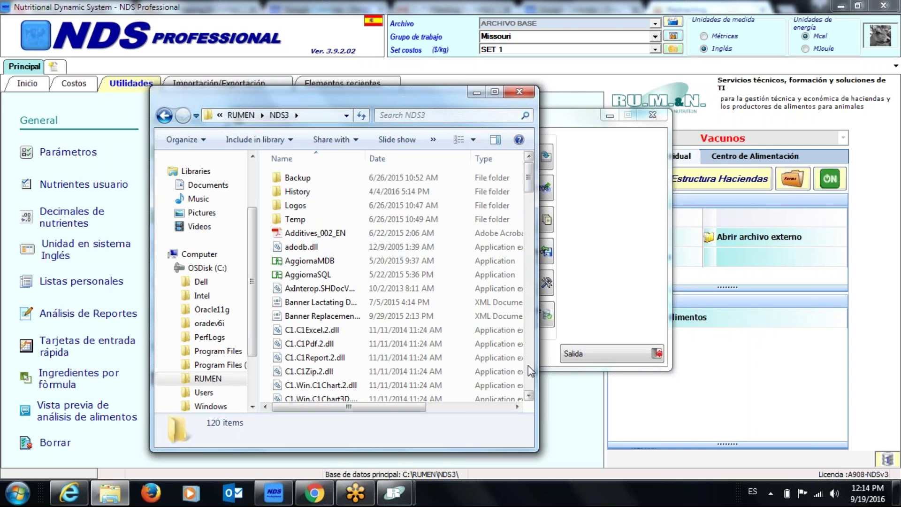
Find the RumenTools application in the NDS3 folder and run it.
scroll(528, 365, "down", 1)
scroll(528, 365, "down", 20)
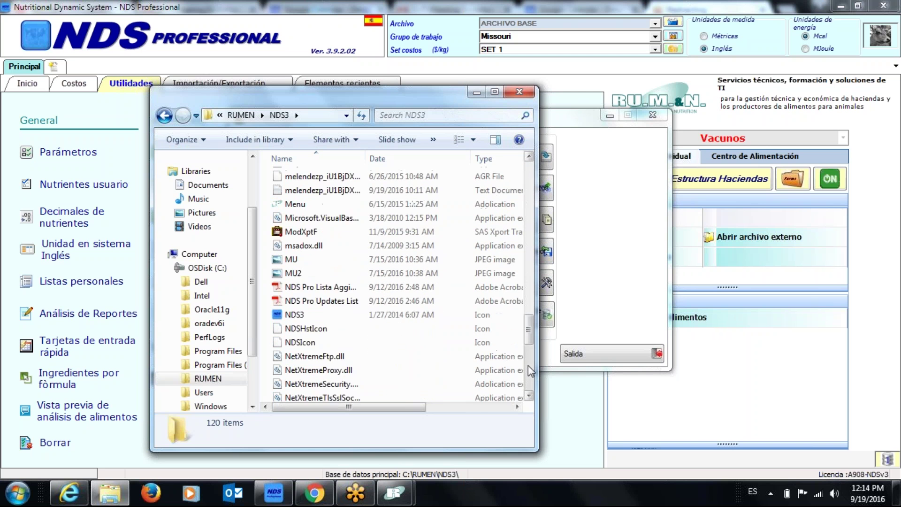
scroll(528, 365, "down", 5)
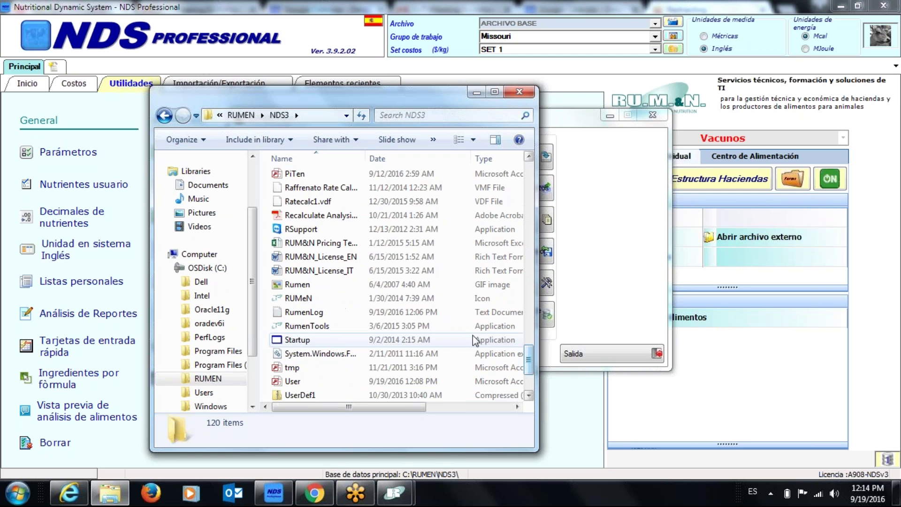
double_click(310, 326)
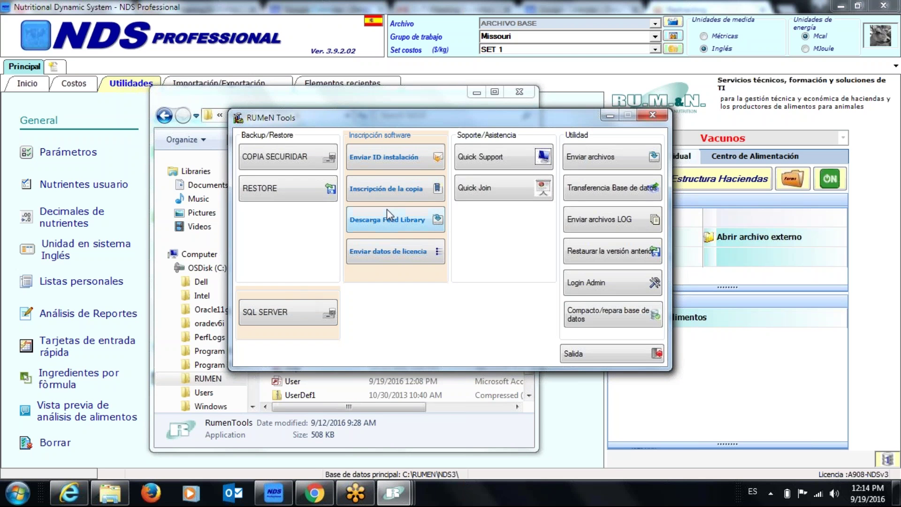
Launch Quick Support from RUMeN Tools twice, cancelling the remote support window each time and closing the NDS3 folder window in between.
left_click(505, 156)
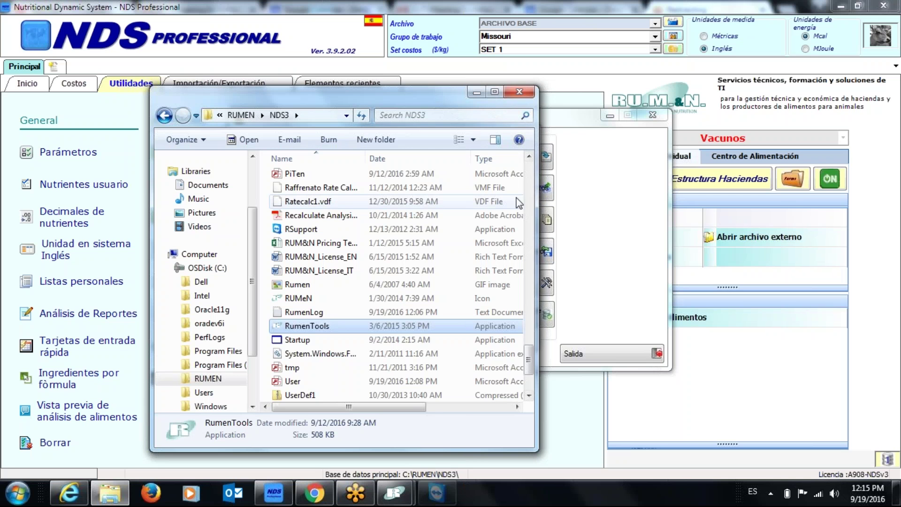
left_click(523, 96)
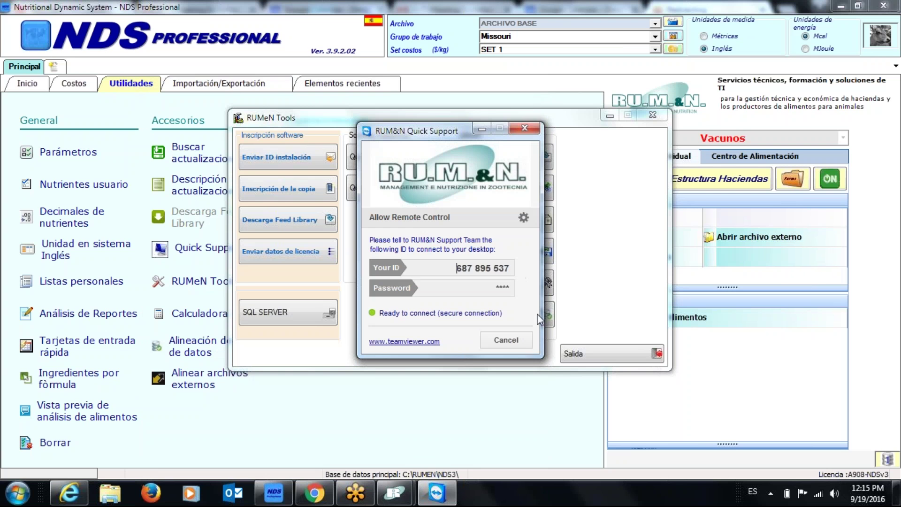
left_click(522, 342)
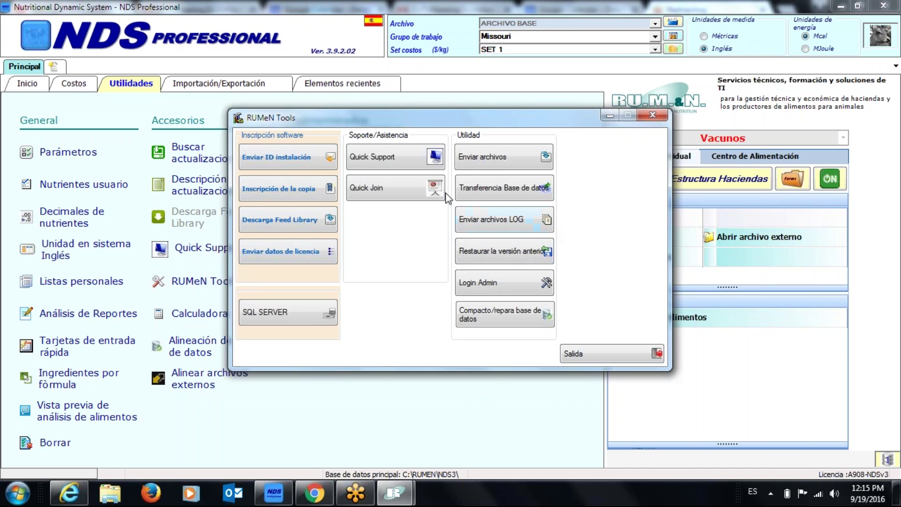
left_click(402, 164)
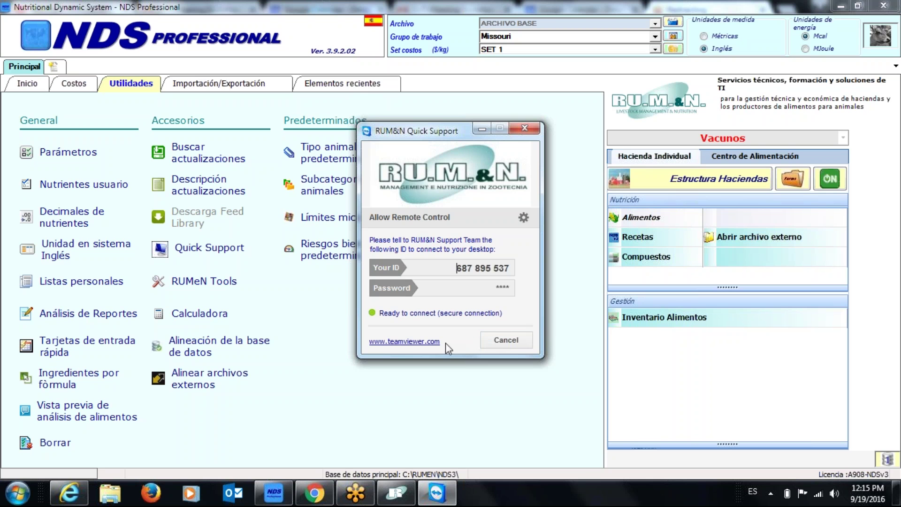
left_click(500, 342)
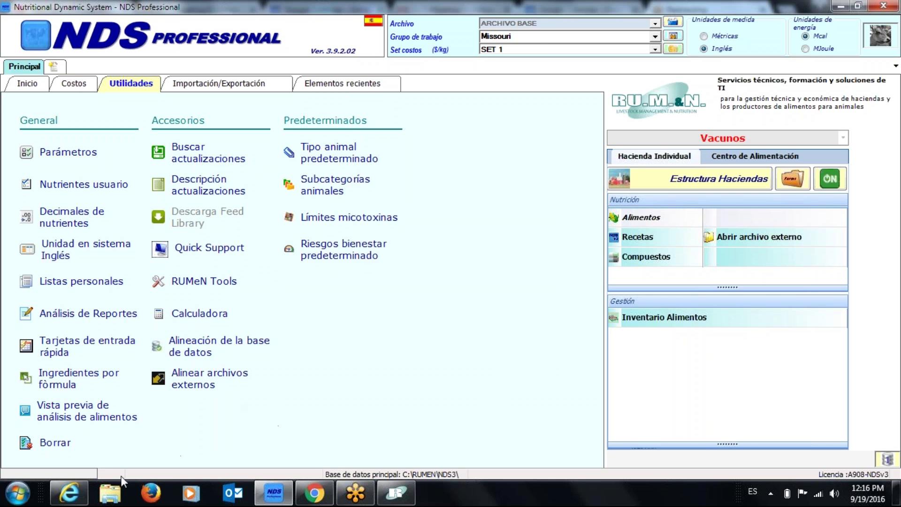
Switch to Windows Explorer and browse the C: drive to the NDS3 folder inside RUMEN.
left_click(110, 492)
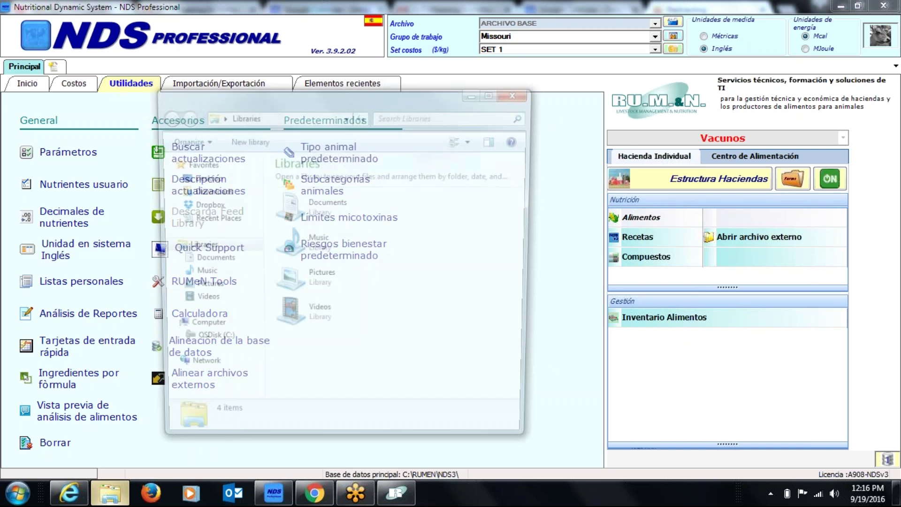
left_click(194, 343)
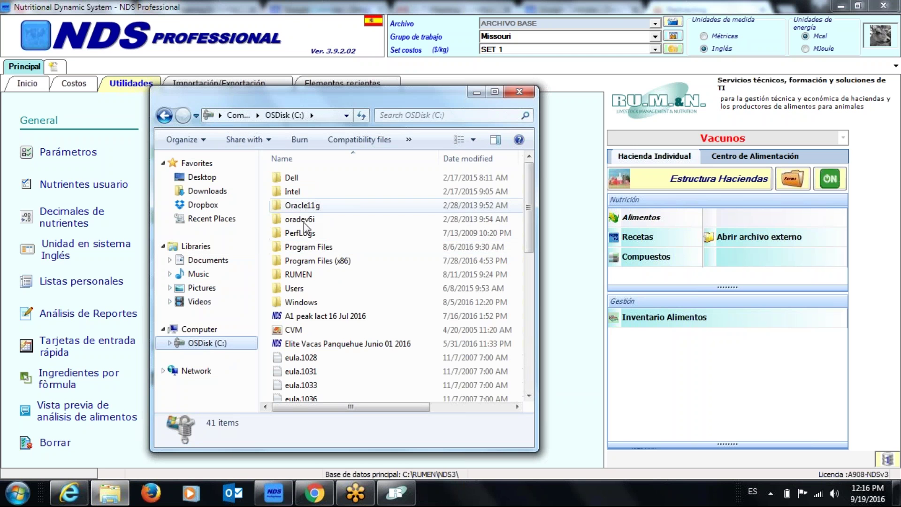
double_click(303, 274)
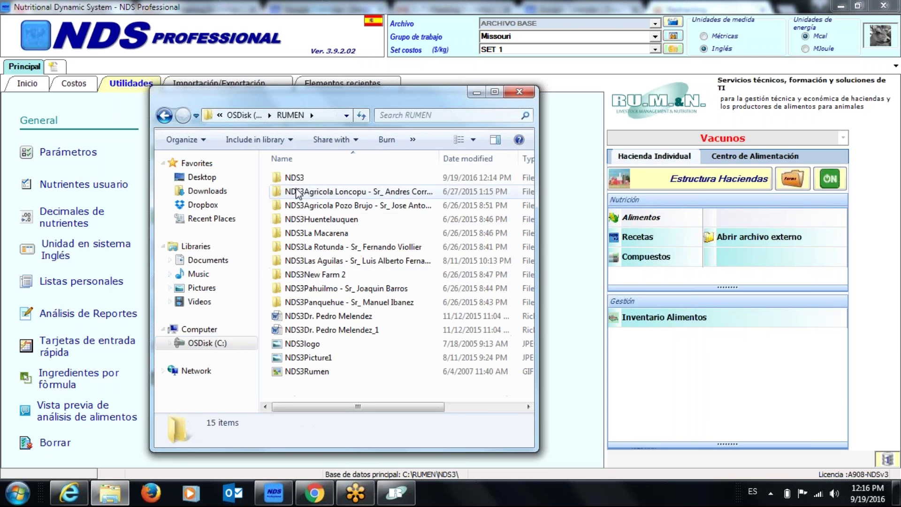
double_click(294, 178)
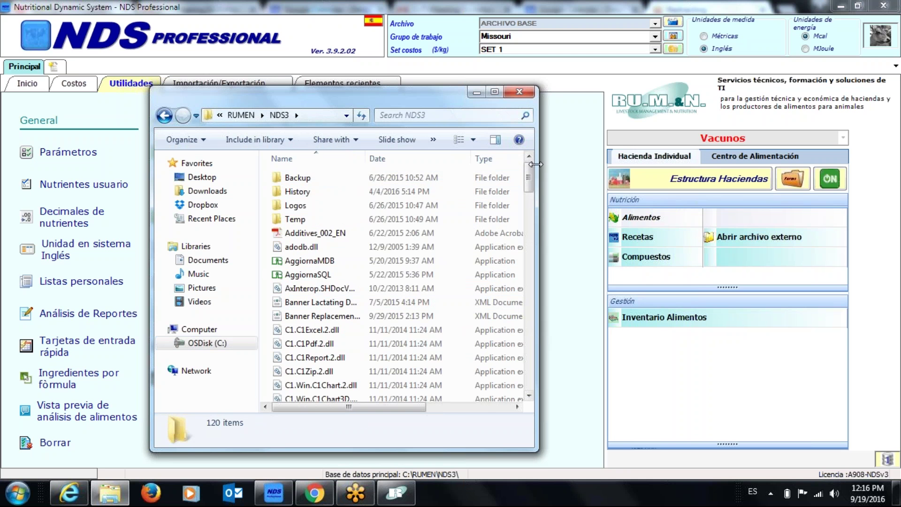
Locate the RumenTools application among the NDS3 files and launch it.
left_click_drag(528, 180, 540, 353)
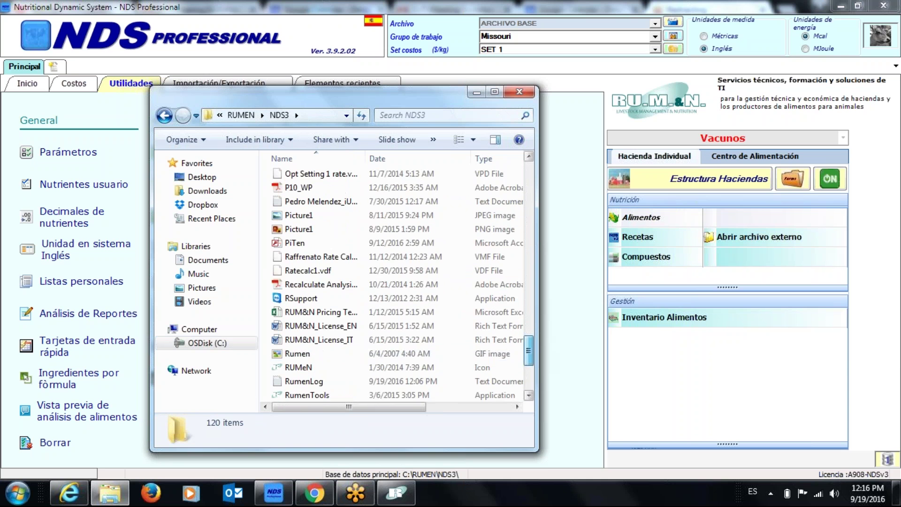
left_click(314, 395)
double_click(312, 396)
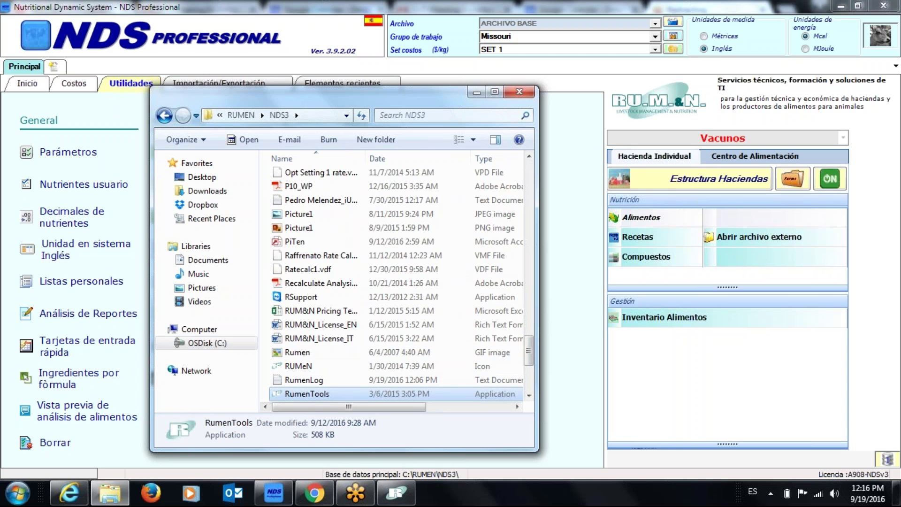